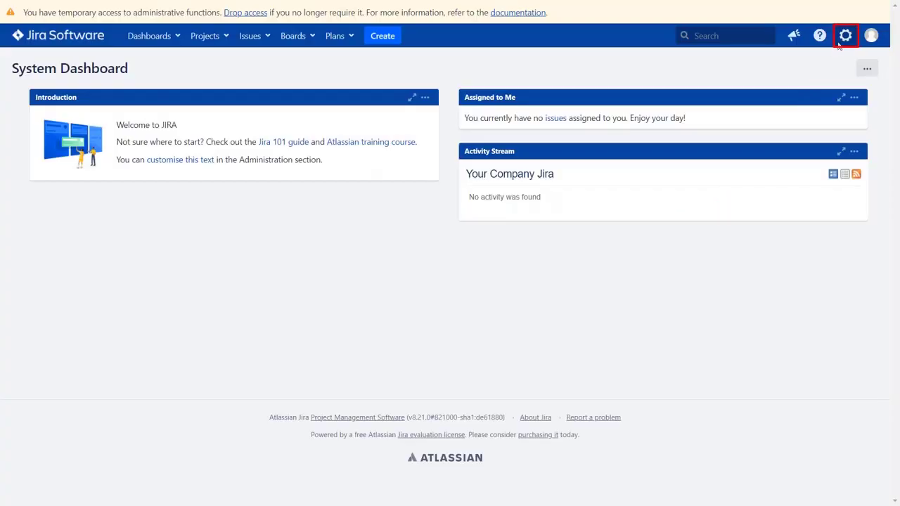
Step: Install a free trial of the miniOrange OAuth SSO app found by a Marketplace search for 'oauth s'
{"action": "left_click", "coordinate": [845, 36]}
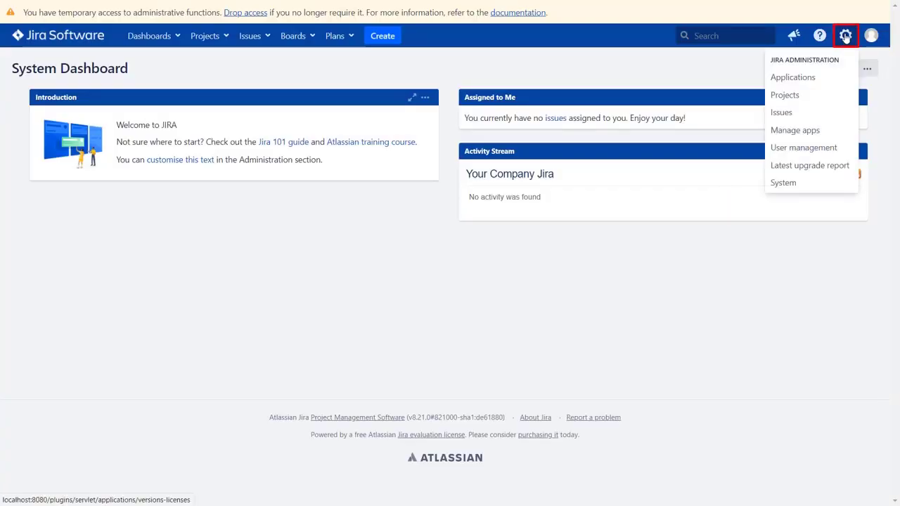
{"action": "left_click", "coordinate": [837, 131]}
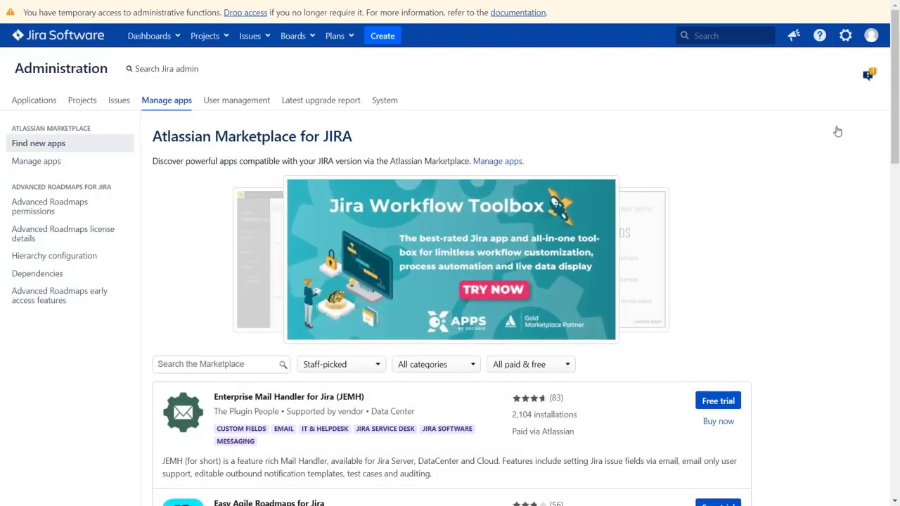
{"action": "left_click", "coordinate": [254, 365]}
{"action": "type", "text": "oauth sso"}
{"action": "key", "text": "Return"}
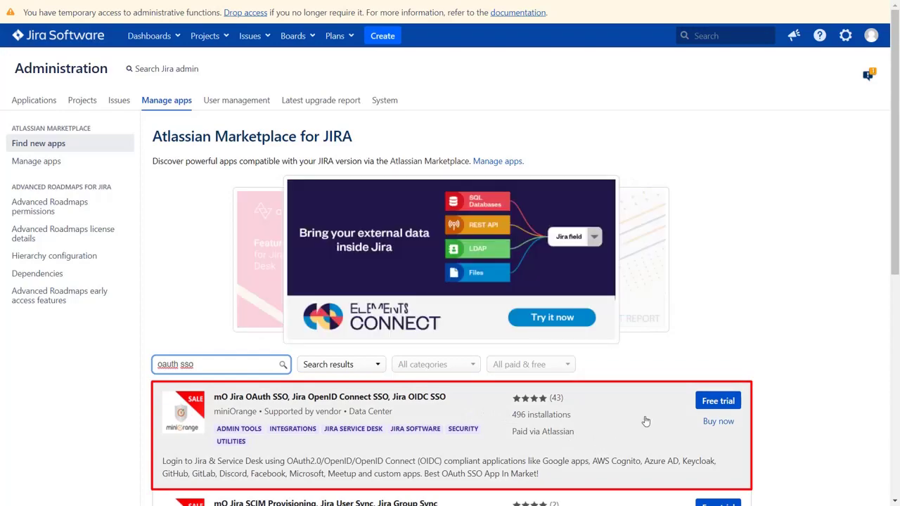
{"action": "left_click", "coordinate": [700, 400]}
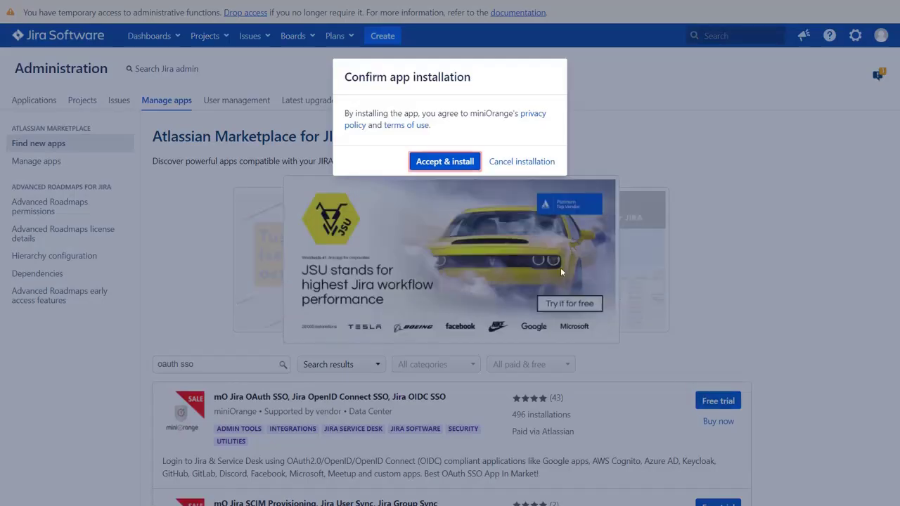
{"action": "left_click", "coordinate": [444, 162]}
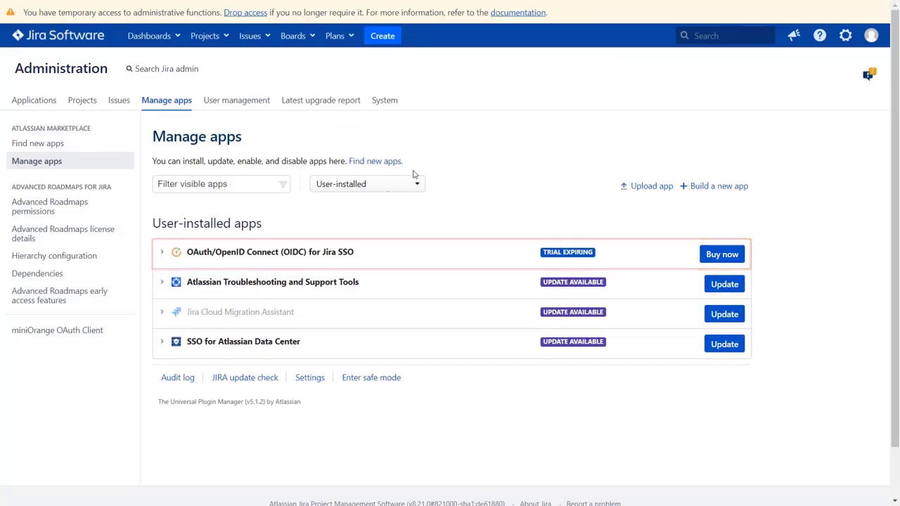
Step: Pick Gluu Server under Select Application in the miniOrange OAuth Client page and view its setup guide
{"action": "left_click", "coordinate": [90, 337]}
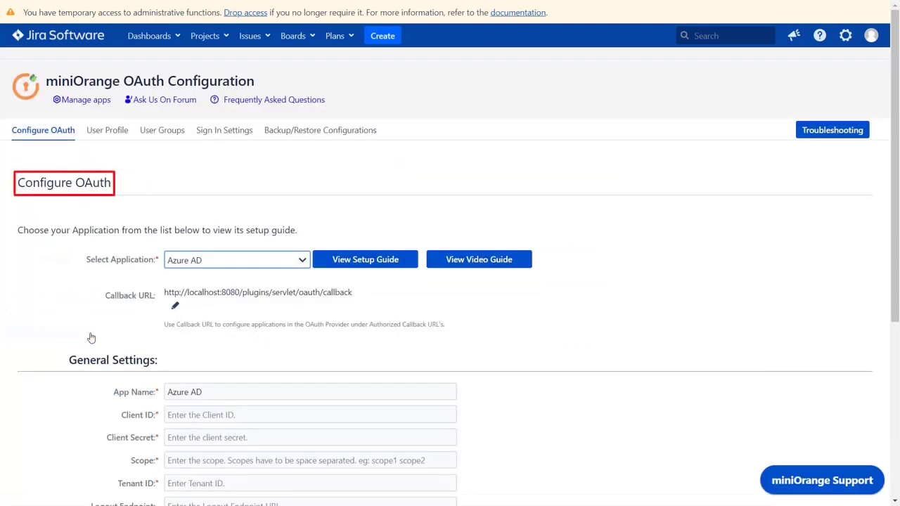
{"action": "left_click", "coordinate": [181, 264]}
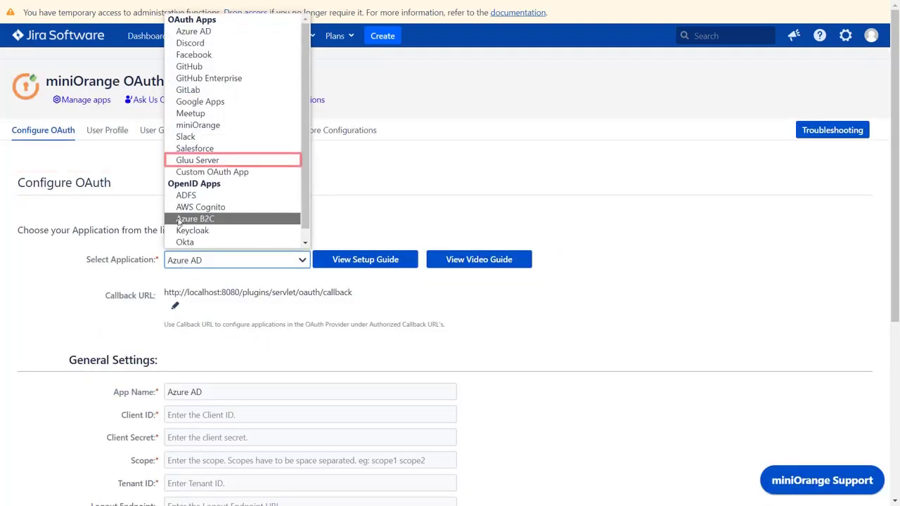
{"action": "left_click", "coordinate": [176, 165]}
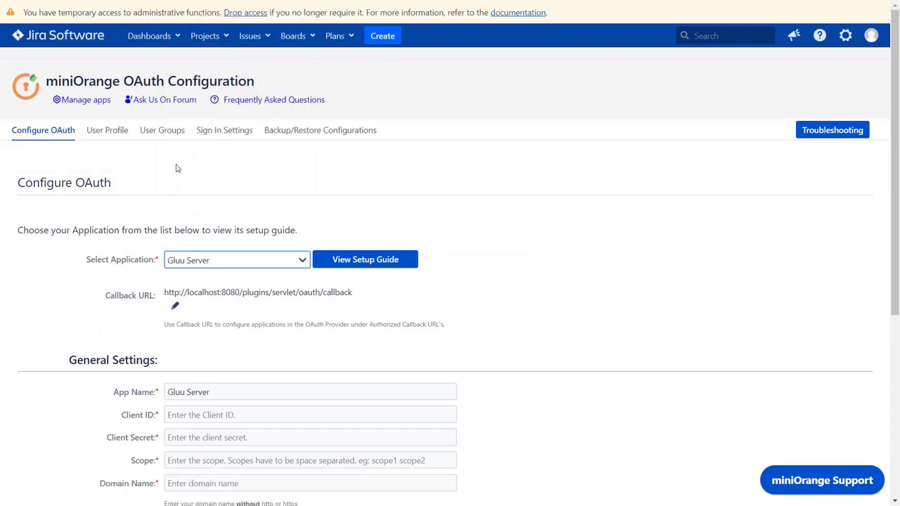
{"action": "left_click", "coordinate": [361, 262]}
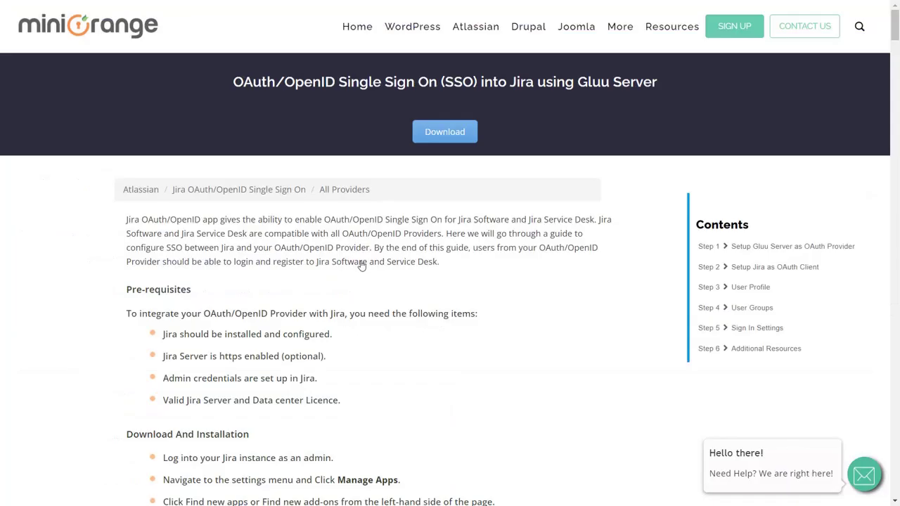
{"action": "scroll", "coordinate": [361, 264], "scroll_direction": "down", "scroll_amount": 15}
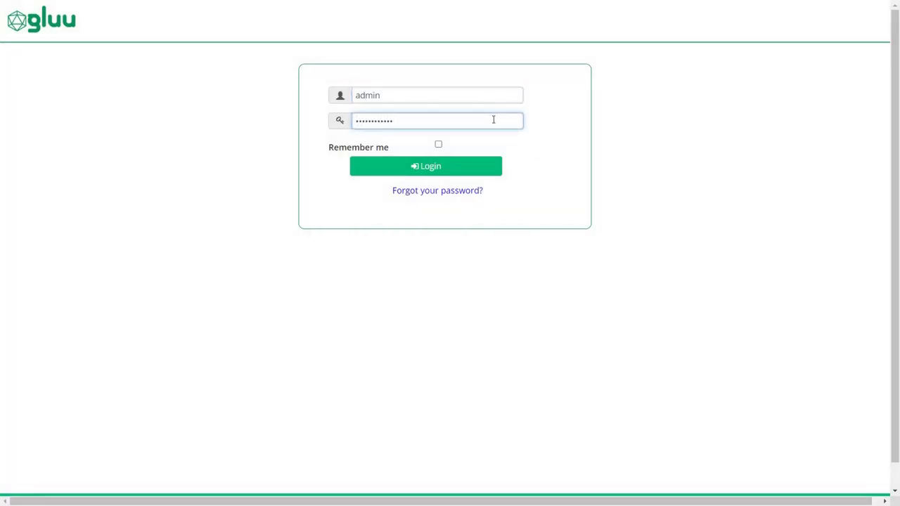
Step: Log in to Gluu and start a new OpenID Connect client named 'Jira OAuth'
{"action": "left_click", "coordinate": [446, 165]}
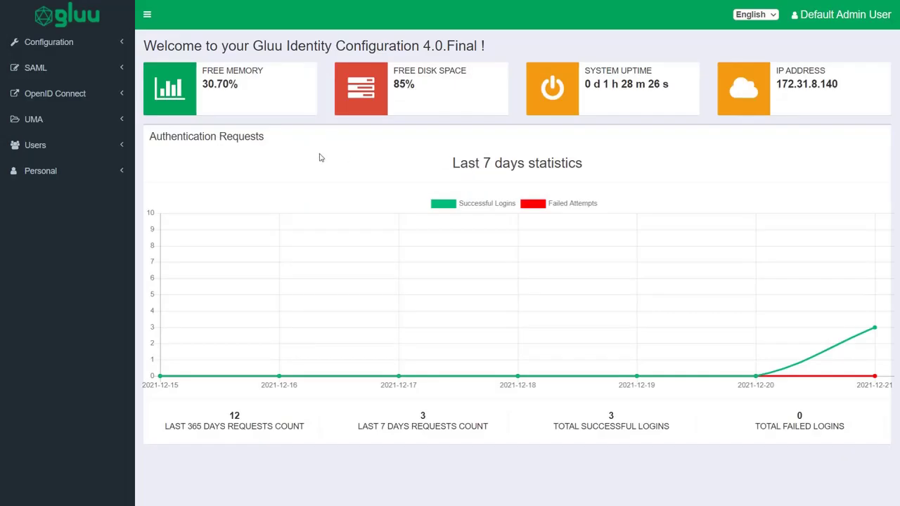
{"action": "left_click", "coordinate": [117, 93]}
{"action": "left_click", "coordinate": [97, 132]}
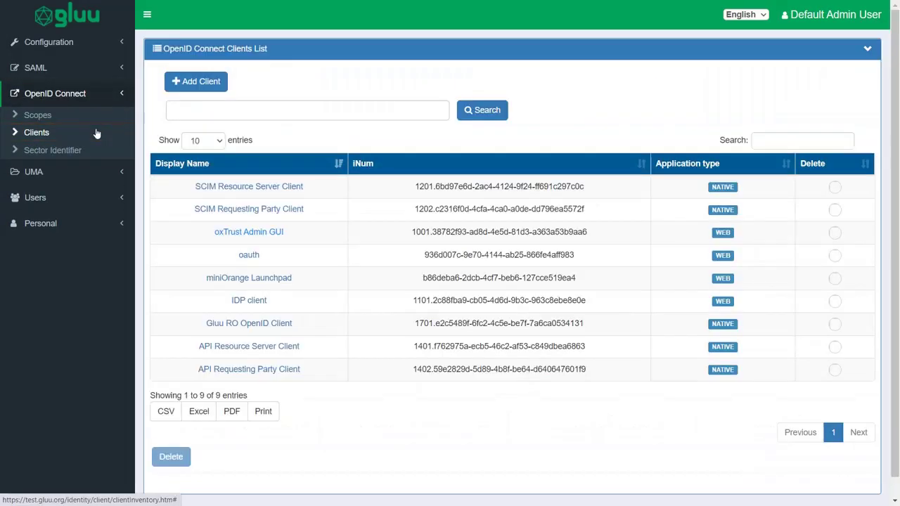
{"action": "left_click", "coordinate": [195, 89]}
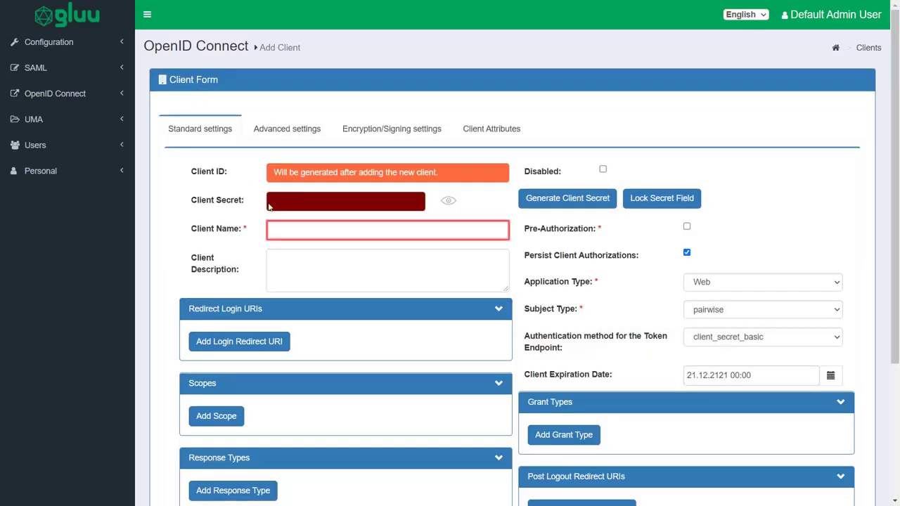
{"action": "left_click", "coordinate": [286, 230]}
{"action": "type", "text": "Jira OAuth"}
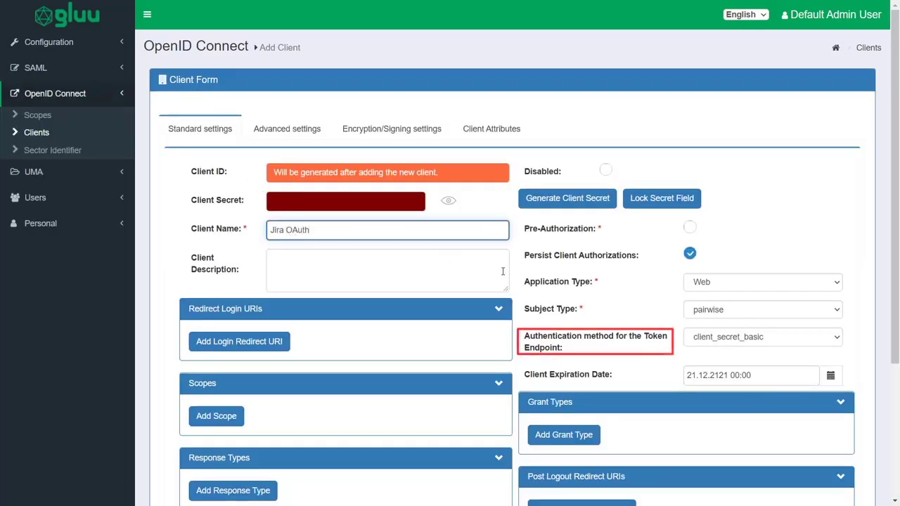
Step: Set token endpoint authentication to client_secret_post and copy Jira's callback URL for the login redirect URI
{"action": "left_click", "coordinate": [702, 339]}
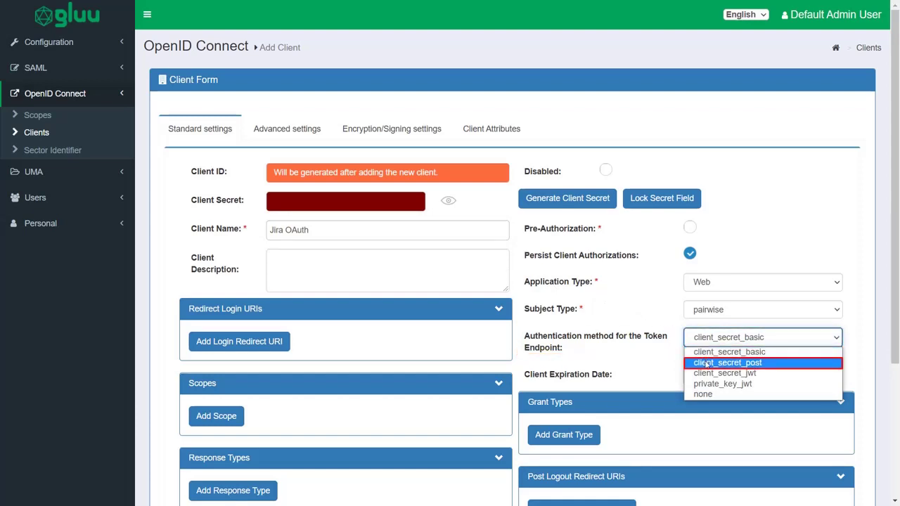
{"action": "left_click", "coordinate": [706, 363]}
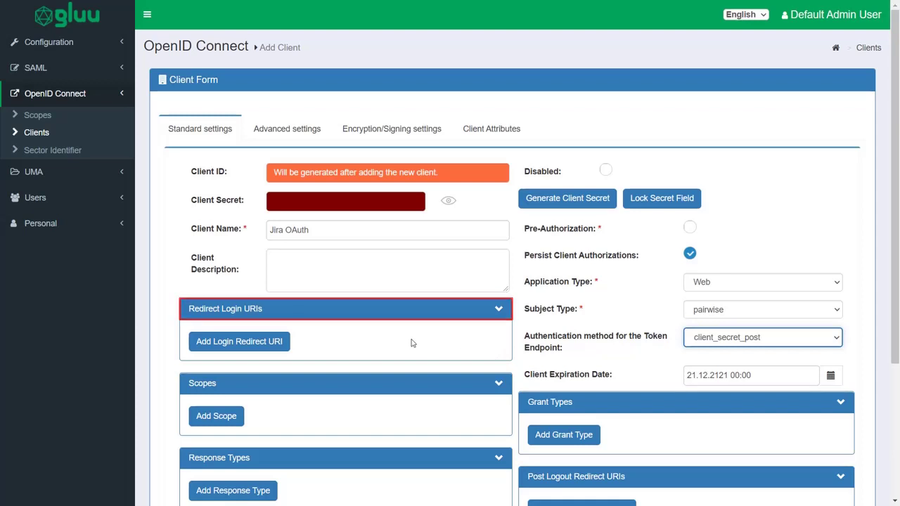
{"action": "left_click", "coordinate": [284, 344]}
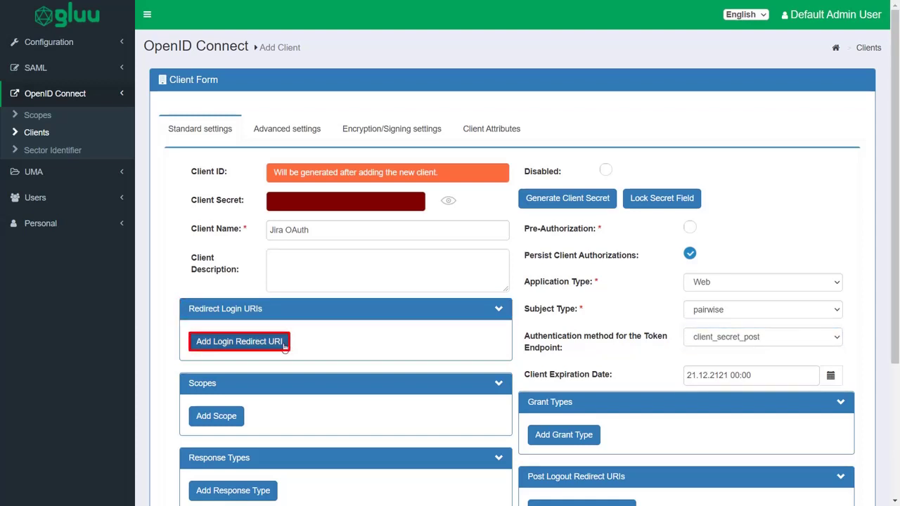
{"action": "left_click", "coordinate": [284, 345]}
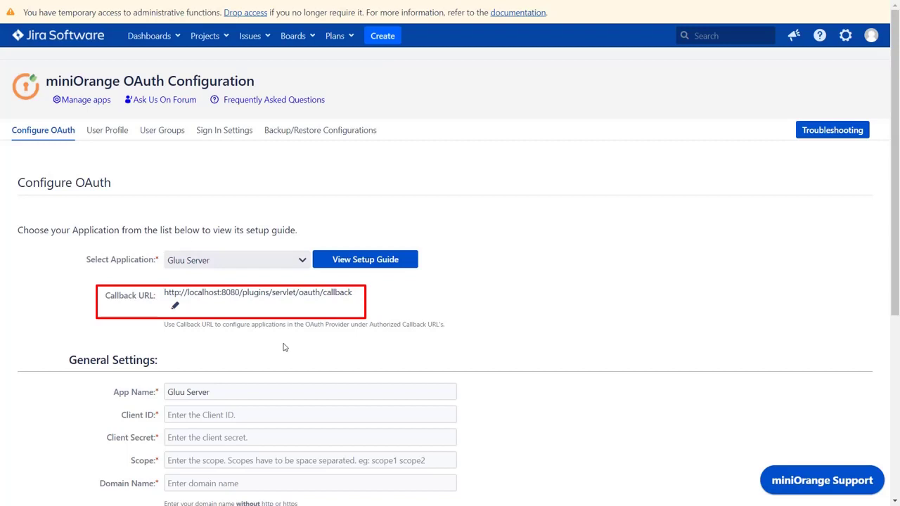
{"action": "left_click", "coordinate": [176, 305]}
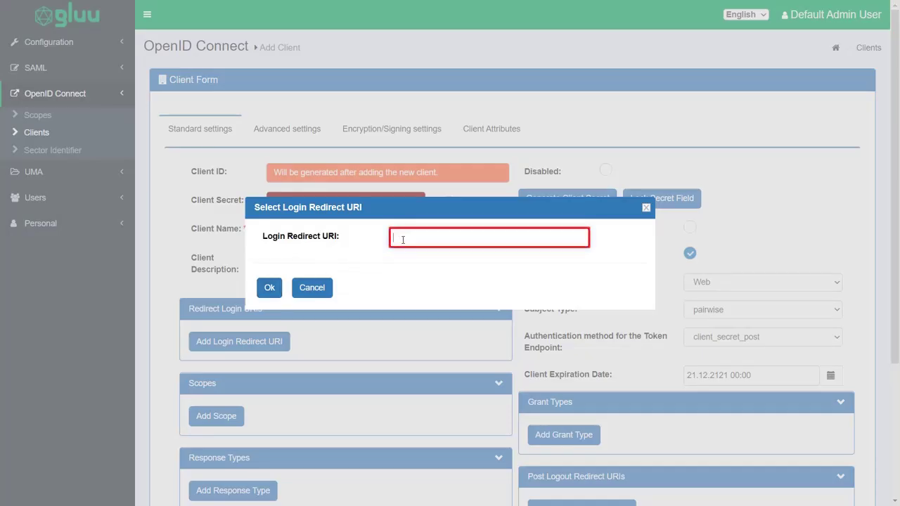
Step: Save Jira's callback URL as the client's login redirect URI
{"action": "key", "text": "ctrl+v"}
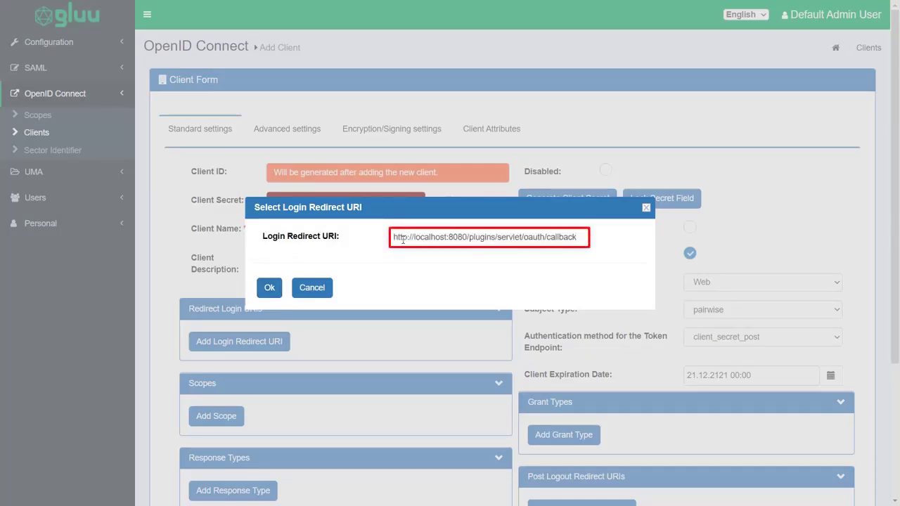
{"action": "left_click", "coordinate": [269, 287]}
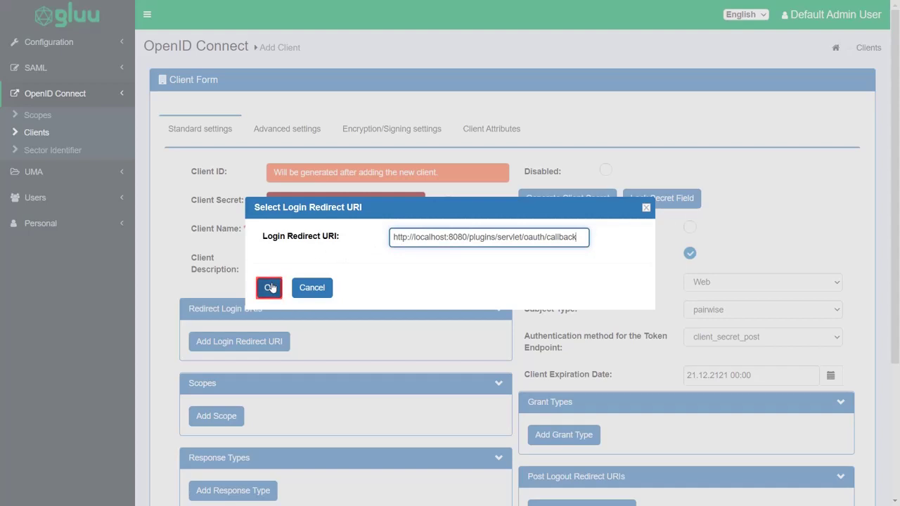
{"action": "scroll", "coordinate": [272, 285], "scroll_direction": "down", "scroll_amount": 4}
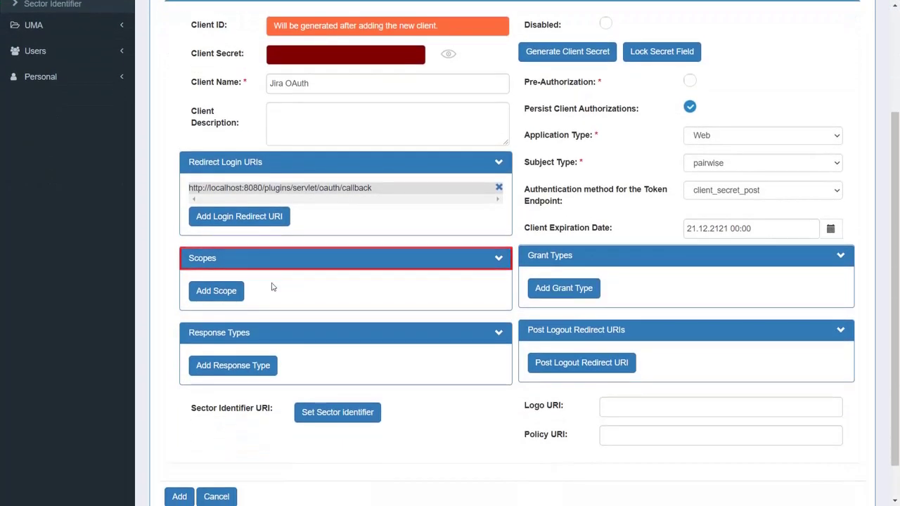
Step: Add the profile, openid and email scopes to the client
{"action": "left_click", "coordinate": [218, 291]}
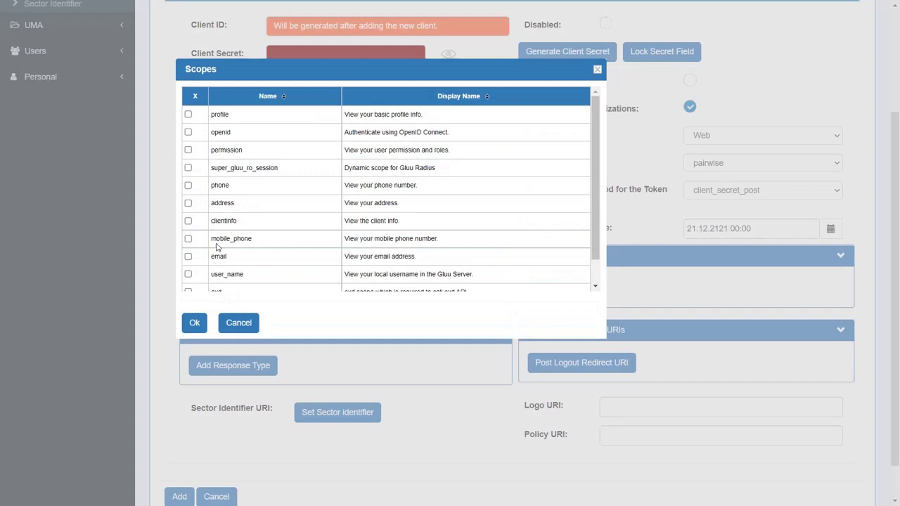
{"action": "left_click", "coordinate": [188, 114]}
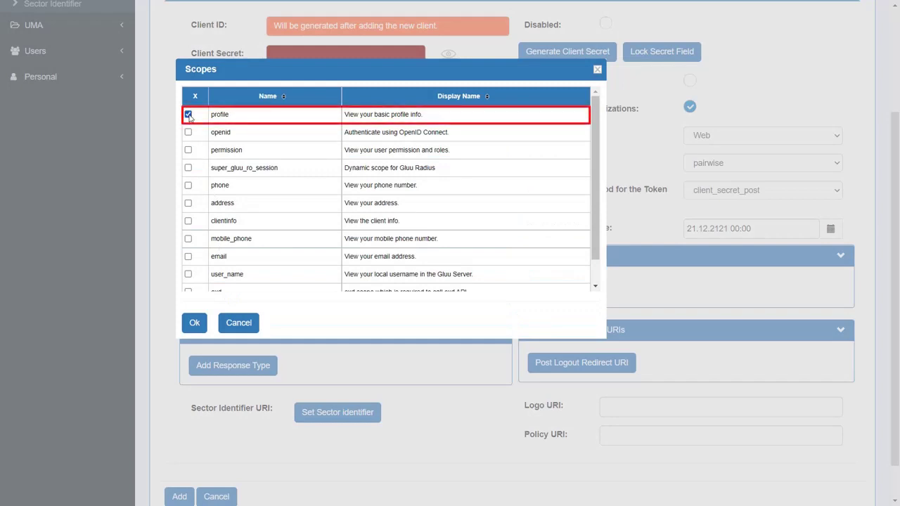
{"action": "left_click", "coordinate": [188, 133]}
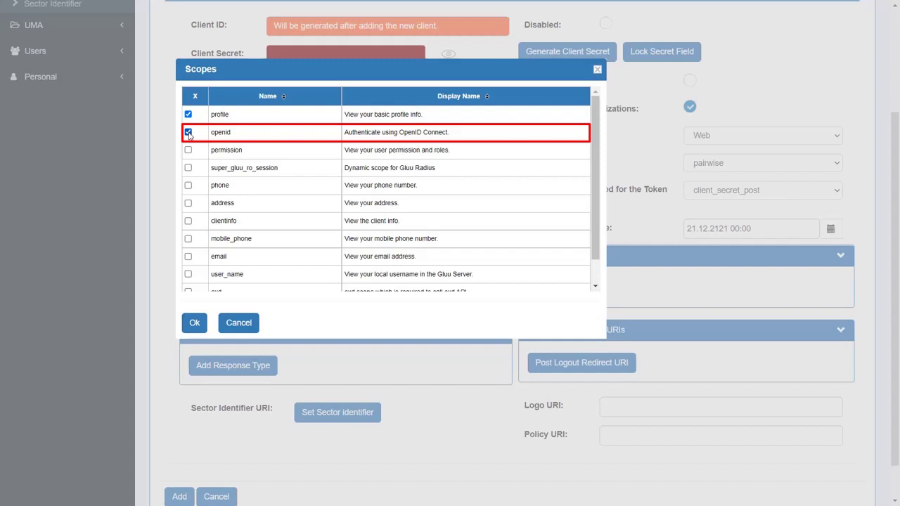
{"action": "left_click", "coordinate": [188, 256]}
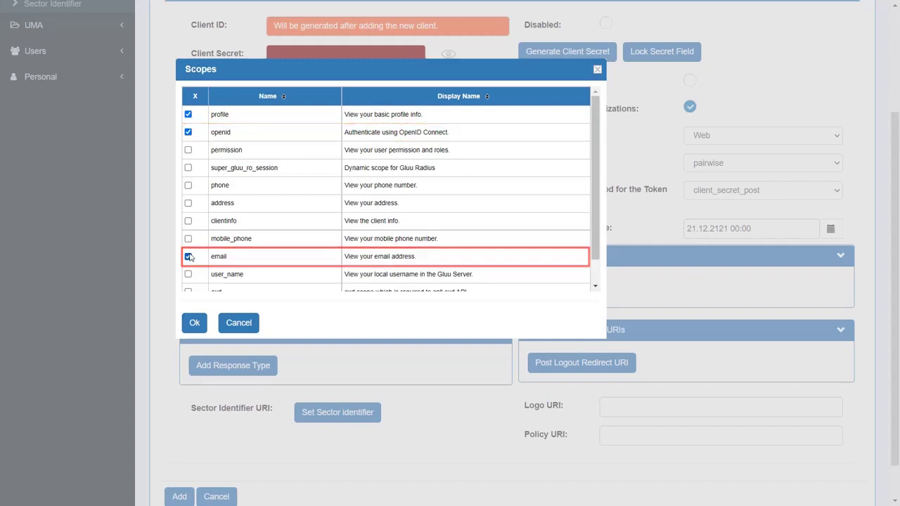
{"action": "left_click", "coordinate": [194, 323]}
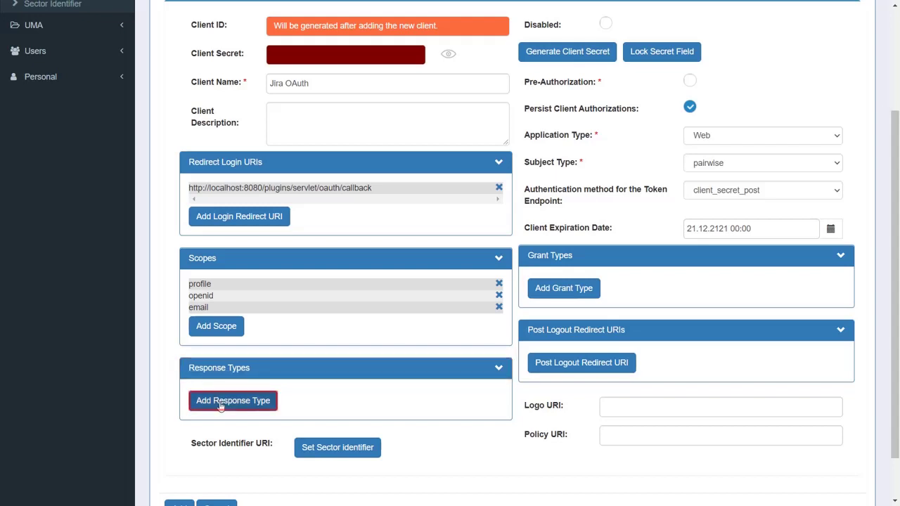
Step: Give the client code, token and id_token response types and the authorization_code grant type
{"action": "left_click", "coordinate": [220, 408]}
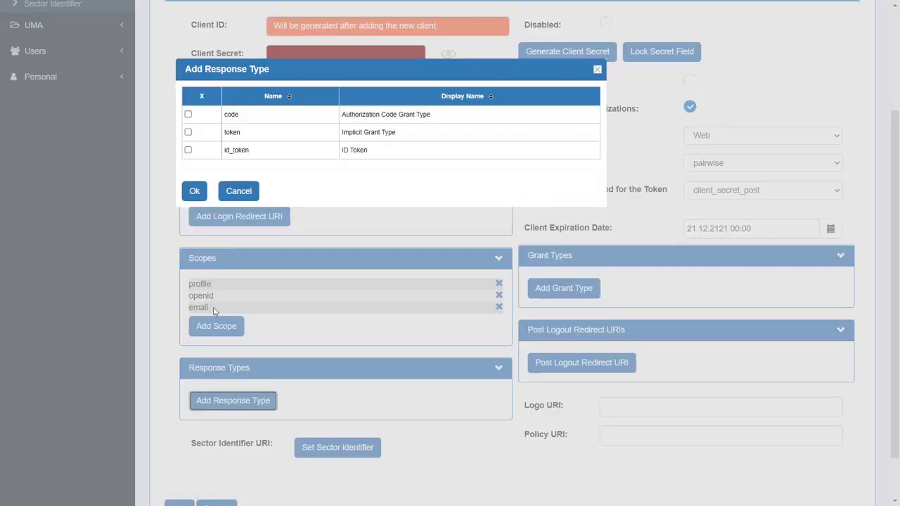
{"action": "left_click", "coordinate": [188, 114]}
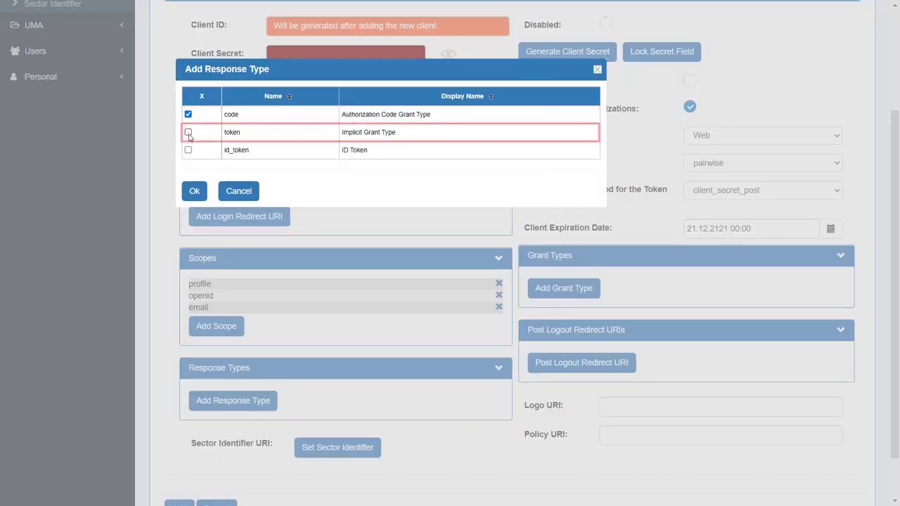
{"action": "left_click", "coordinate": [189, 132]}
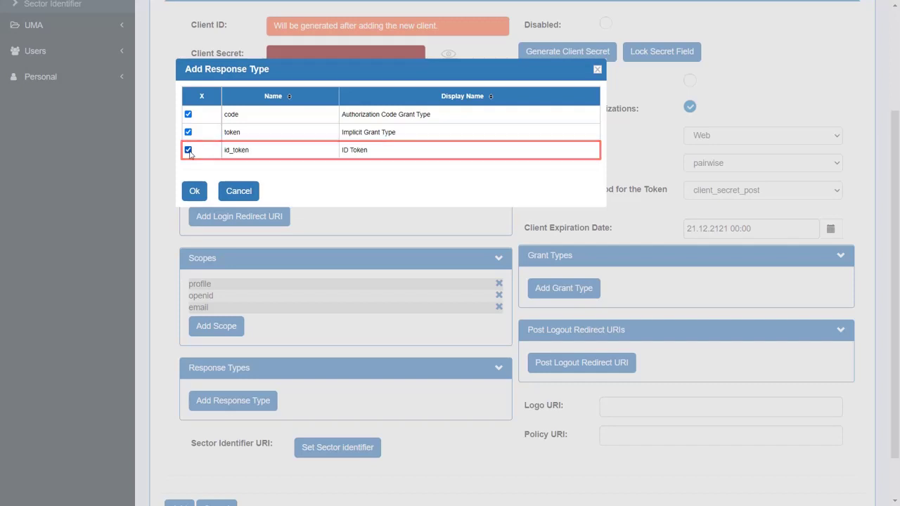
{"action": "left_click", "coordinate": [195, 191]}
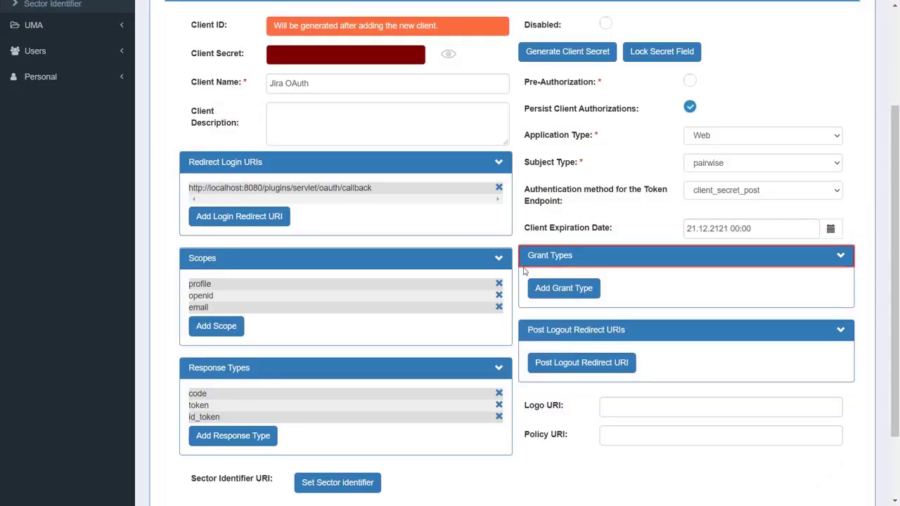
{"action": "left_click", "coordinate": [548, 291]}
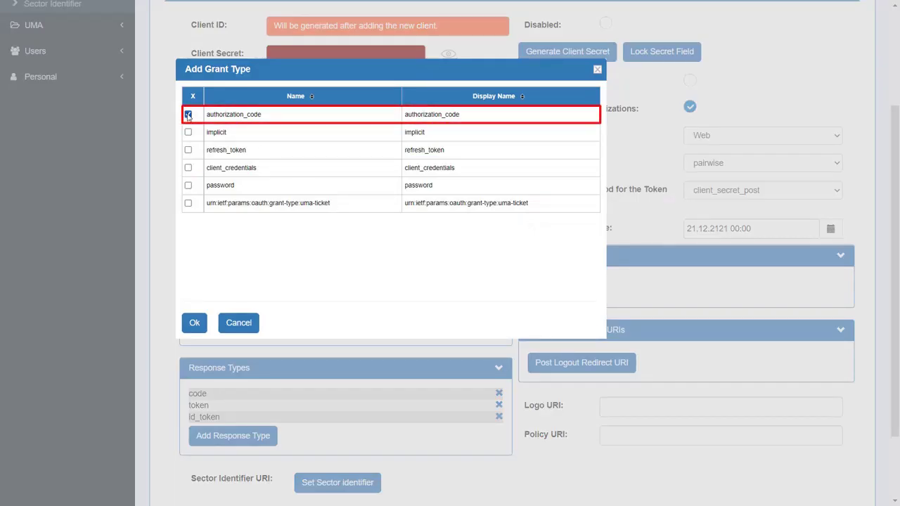
{"action": "left_click", "coordinate": [197, 323]}
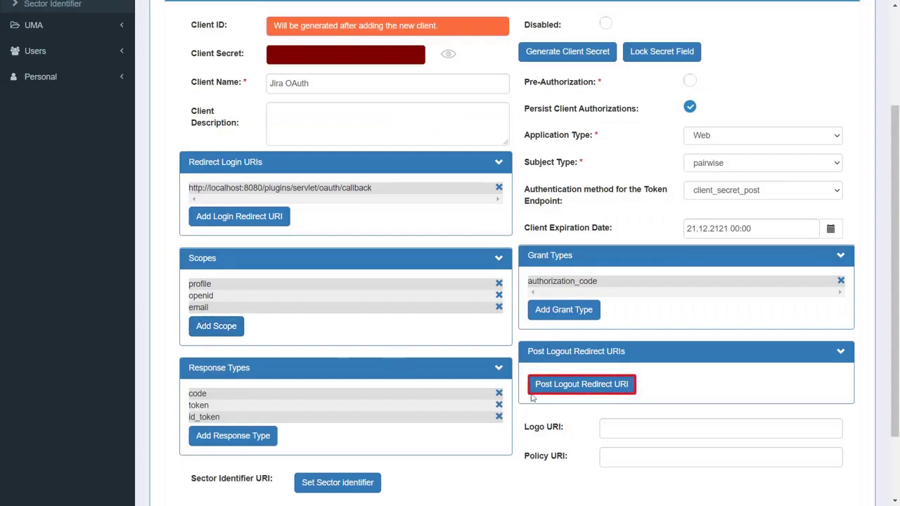
{"action": "left_click", "coordinate": [535, 392]}
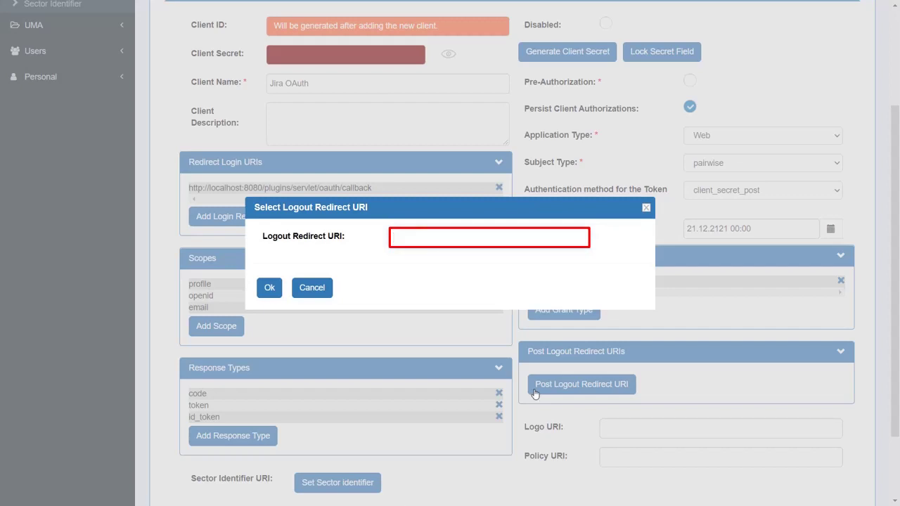
{"action": "type", "text": "http://localhost:8080"}
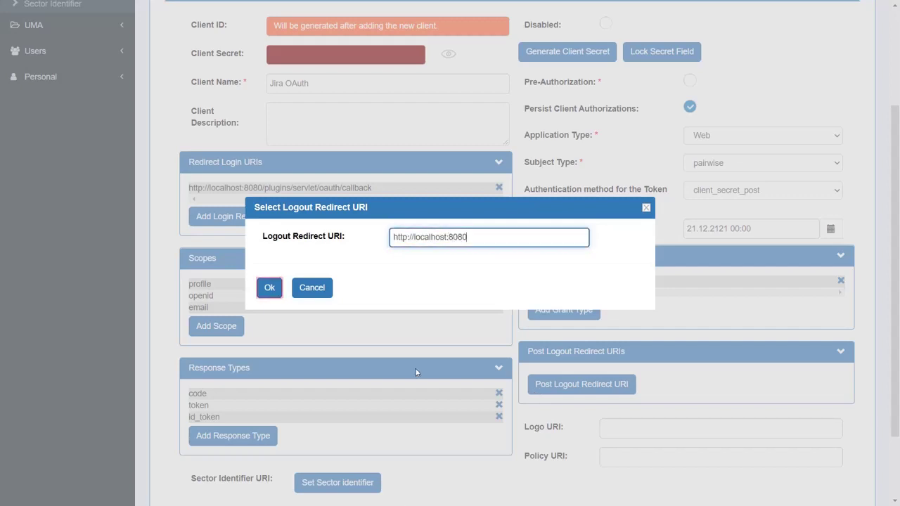
{"action": "left_click", "coordinate": [269, 288]}
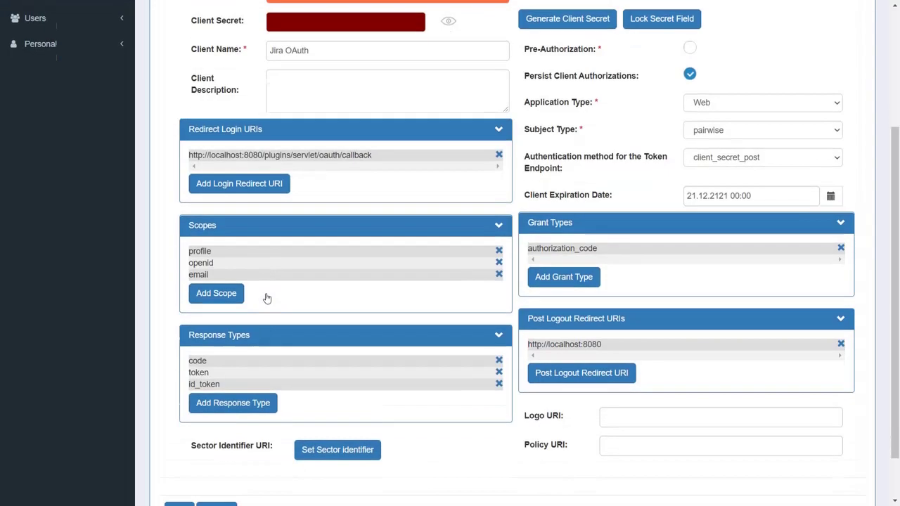
{"action": "scroll", "coordinate": [267, 299], "scroll_direction": "down", "scroll_amount": 1}
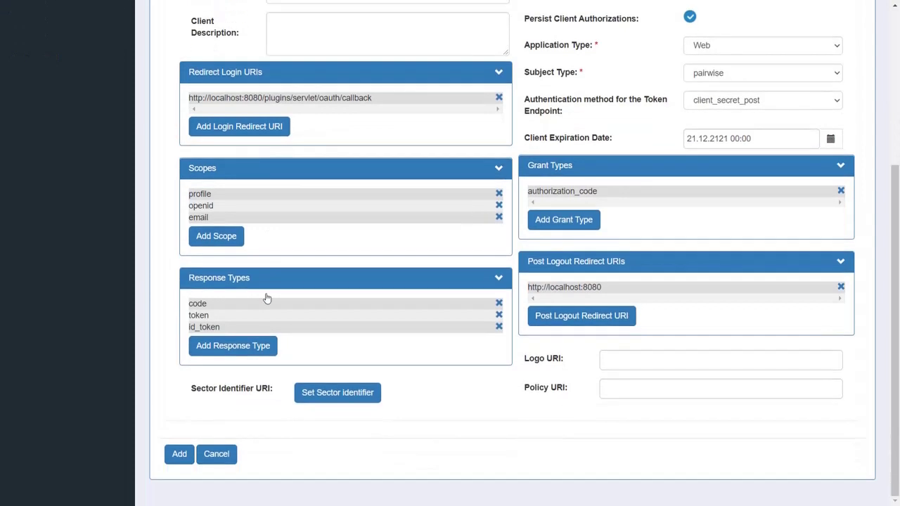
{"action": "left_click", "coordinate": [180, 454]}
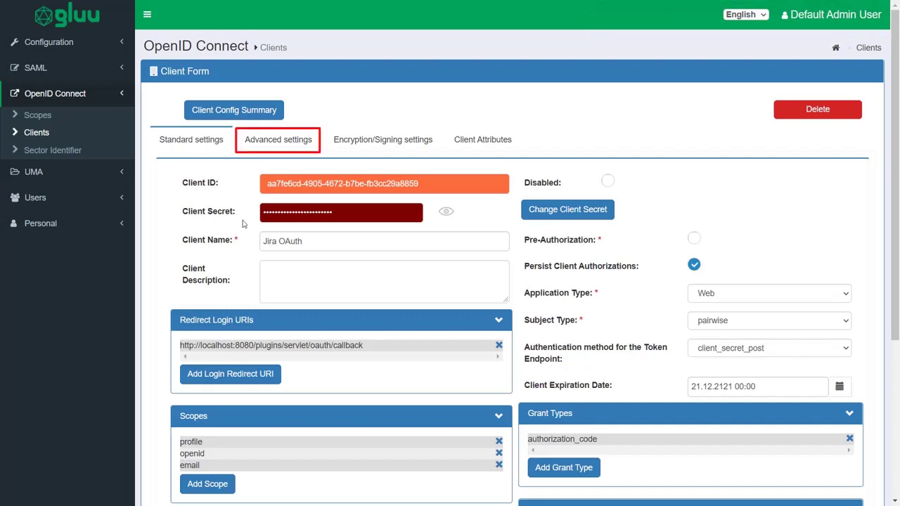
{"action": "left_click", "coordinate": [272, 144]}
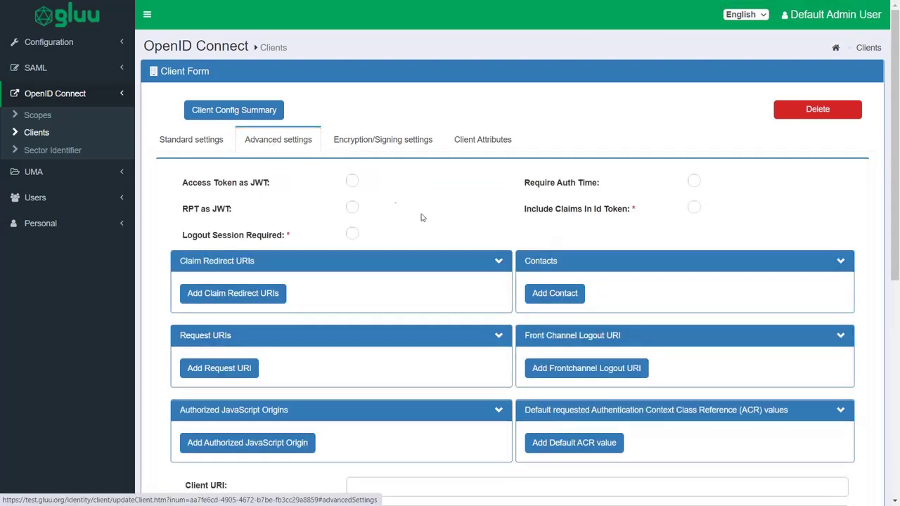
{"action": "left_click", "coordinate": [594, 372]}
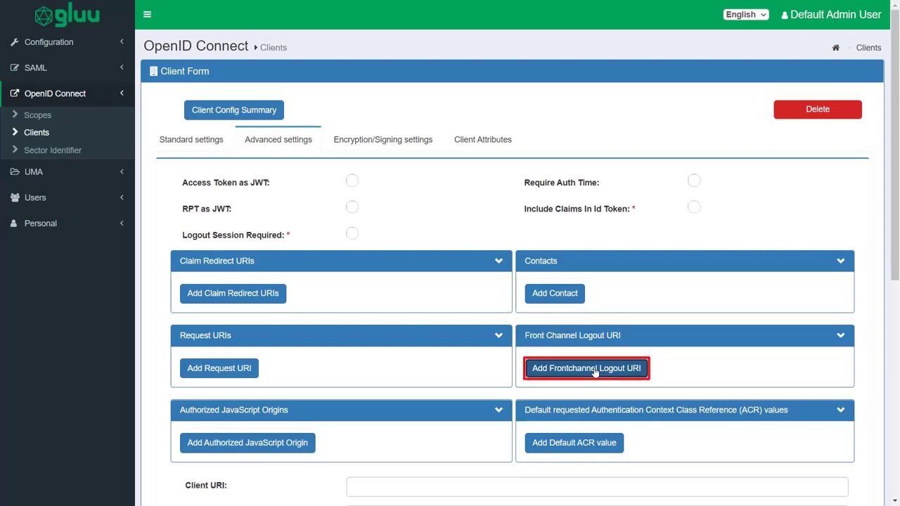
{"action": "left_click", "coordinate": [594, 370]}
{"action": "type", "text": "http://localhost:8080/"}
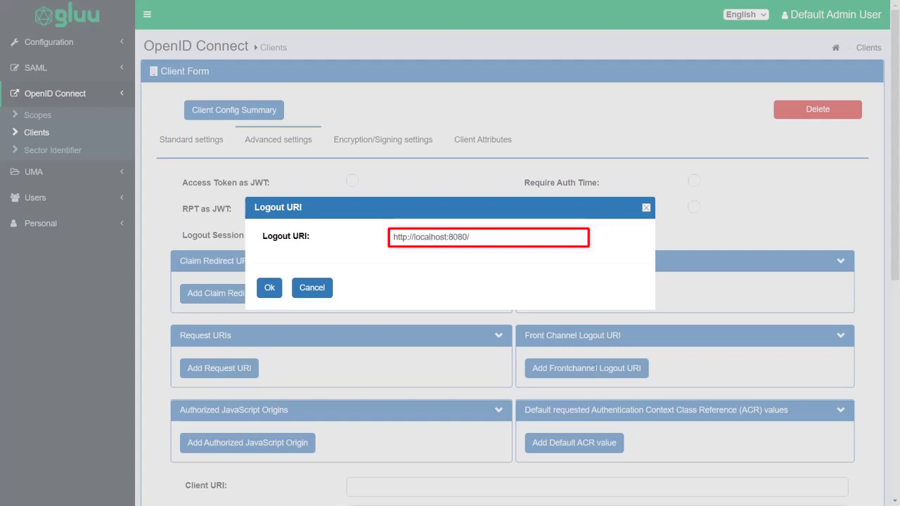
{"action": "type", "text": "plugins/servlet/oauth/logout"}
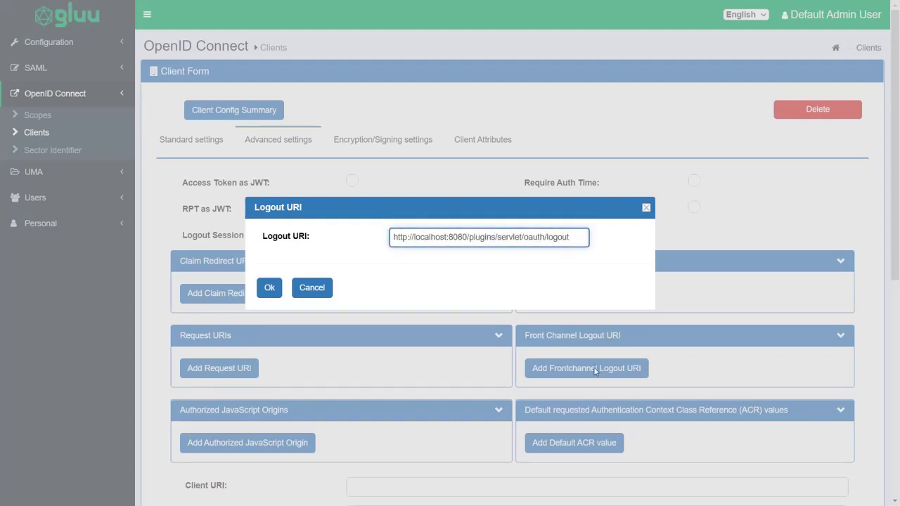
{"action": "left_click", "coordinate": [271, 289]}
{"action": "scroll", "coordinate": [275, 296], "scroll_direction": "down", "scroll_amount": 6}
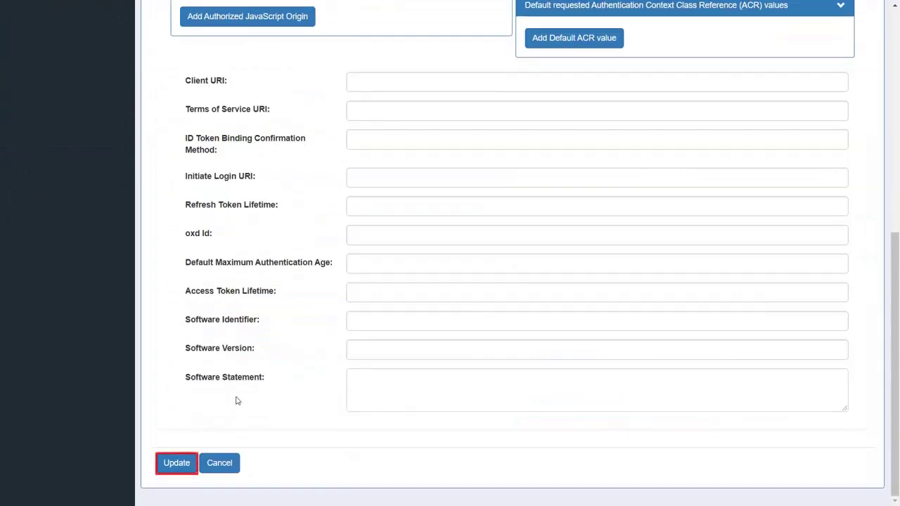
{"action": "left_click", "coordinate": [187, 465]}
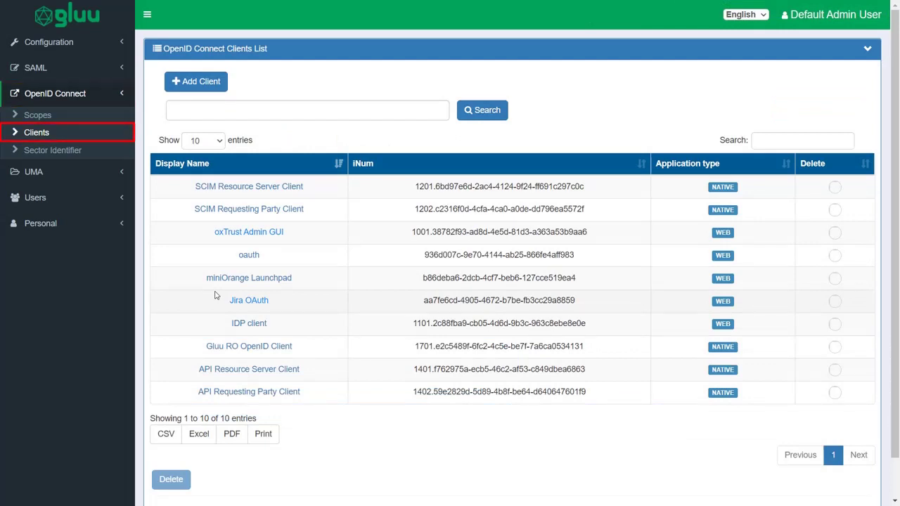
{"action": "left_click", "coordinate": [231, 238]}
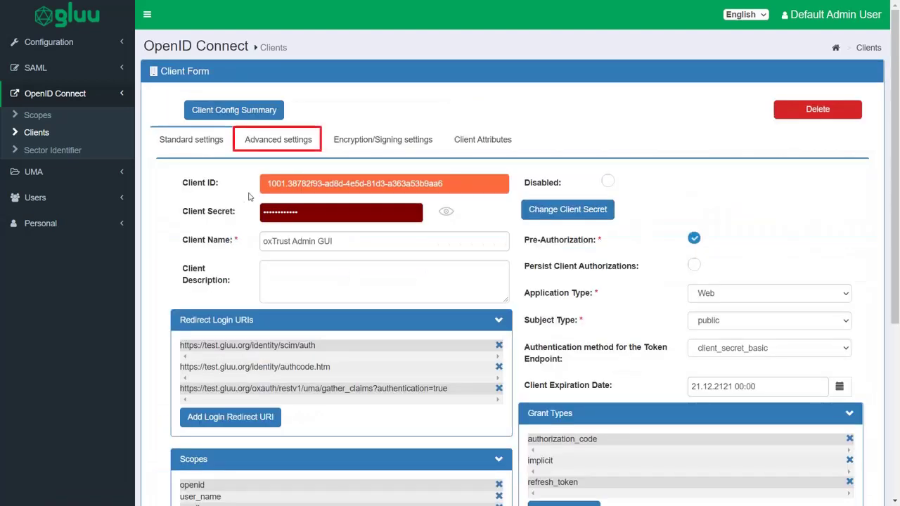
{"action": "left_click", "coordinate": [265, 145]}
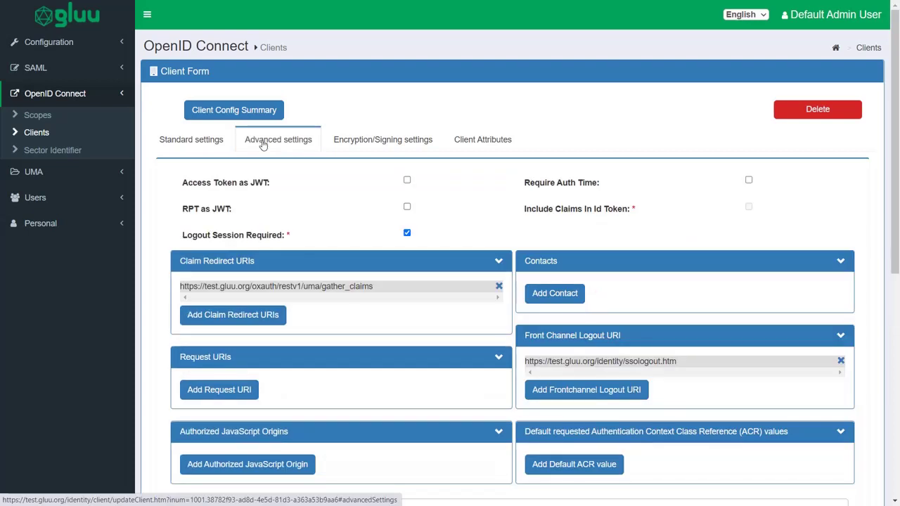
{"action": "left_click", "coordinate": [561, 395]}
{"action": "type", "text": "http://localhost:8080/plugins"}
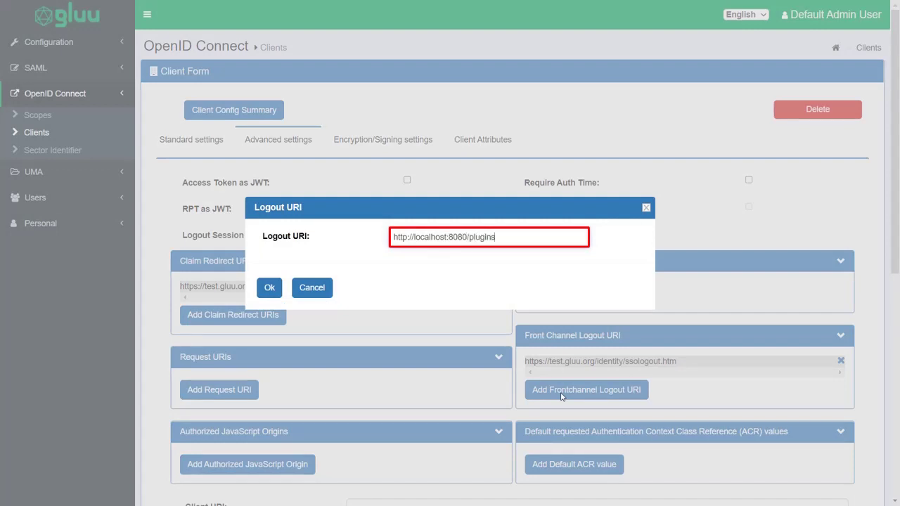
{"action": "type", "text": "/servlet/oauth/logout"}
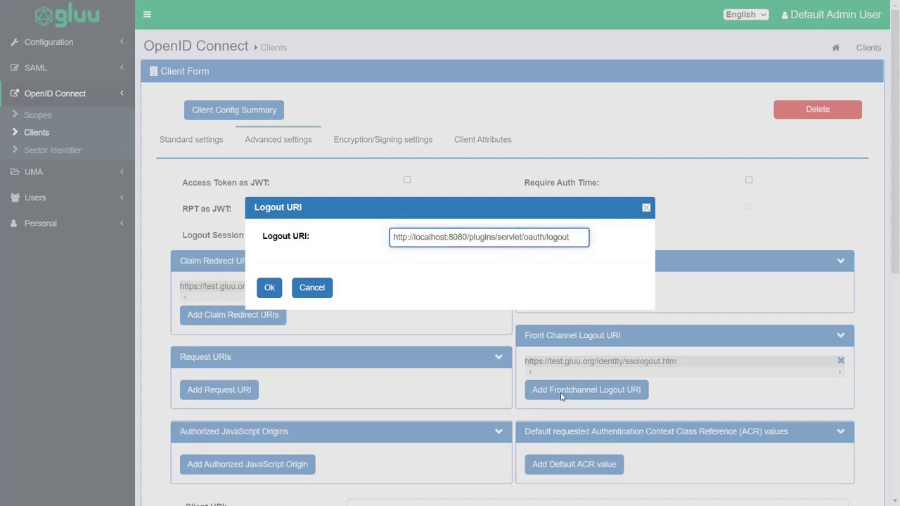
{"action": "left_click", "coordinate": [269, 287]}
{"action": "scroll", "coordinate": [268, 300], "scroll_direction": "down", "scroll_amount": 4}
{"action": "scroll", "coordinate": [269, 300], "scroll_direction": "down", "scroll_amount": 3}
{"action": "left_click", "coordinate": [177, 465]}
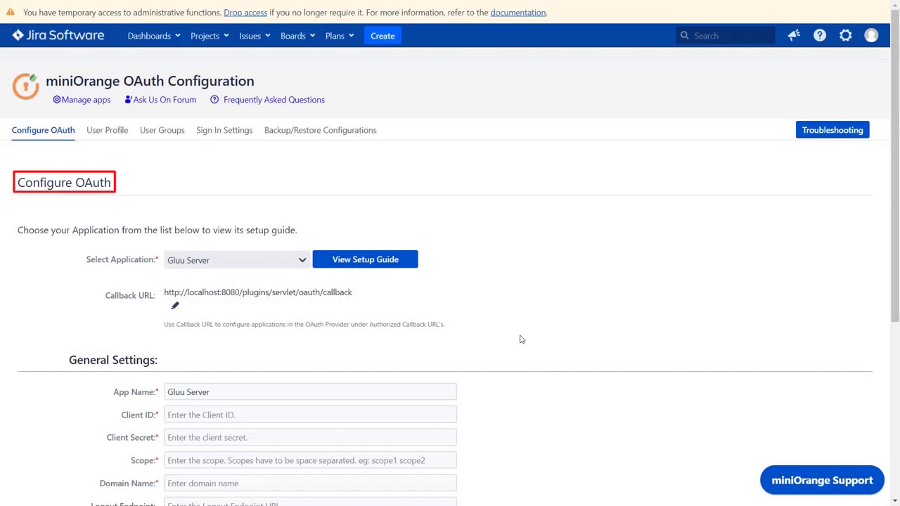
Step: Paste the Gluu client's ID and secret into Jira's Gluu Server OAuth settings
{"action": "scroll", "coordinate": [521, 339], "scroll_direction": "down", "scroll_amount": 5}
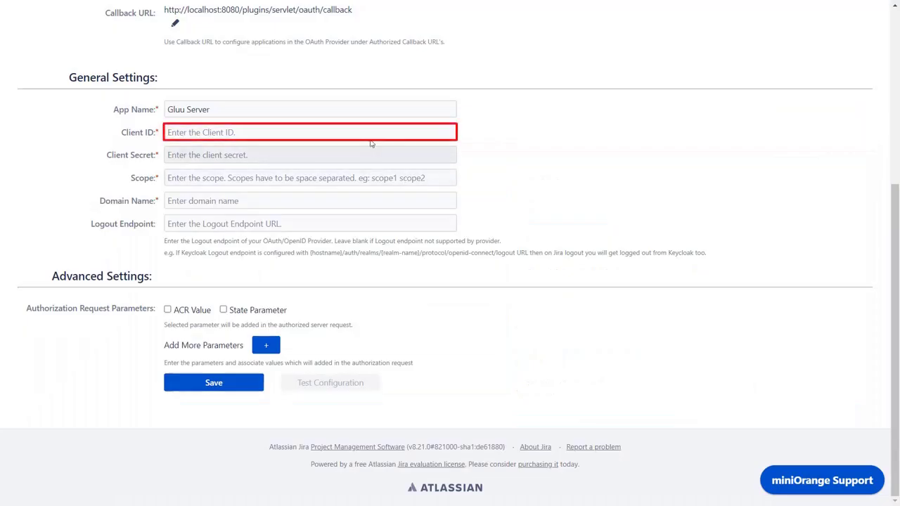
{"action": "left_click", "coordinate": [365, 132]}
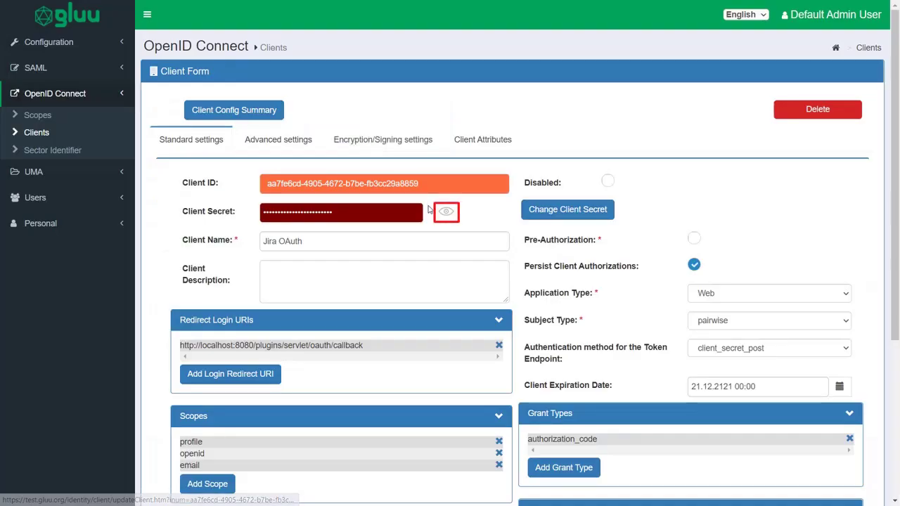
{"action": "left_click", "coordinate": [446, 211]}
{"action": "double_click", "coordinate": [360, 212]}
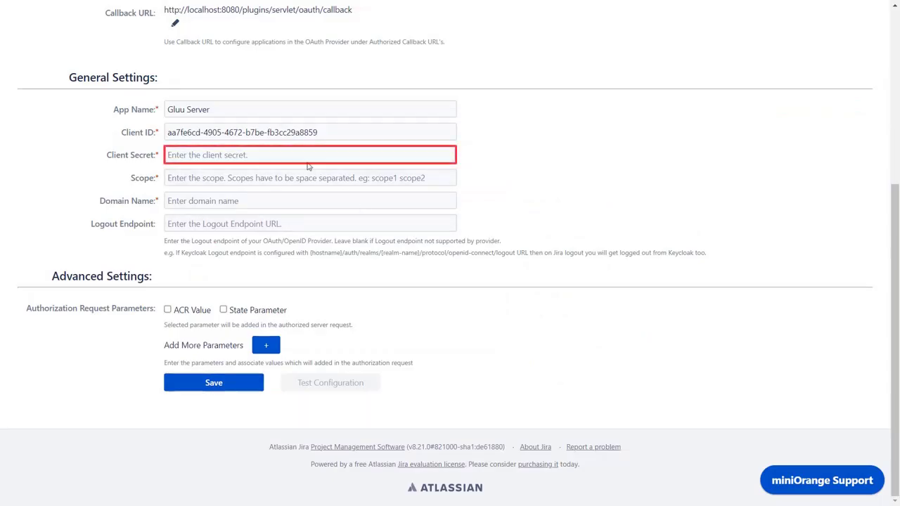
{"action": "key", "text": "ctrl+v"}
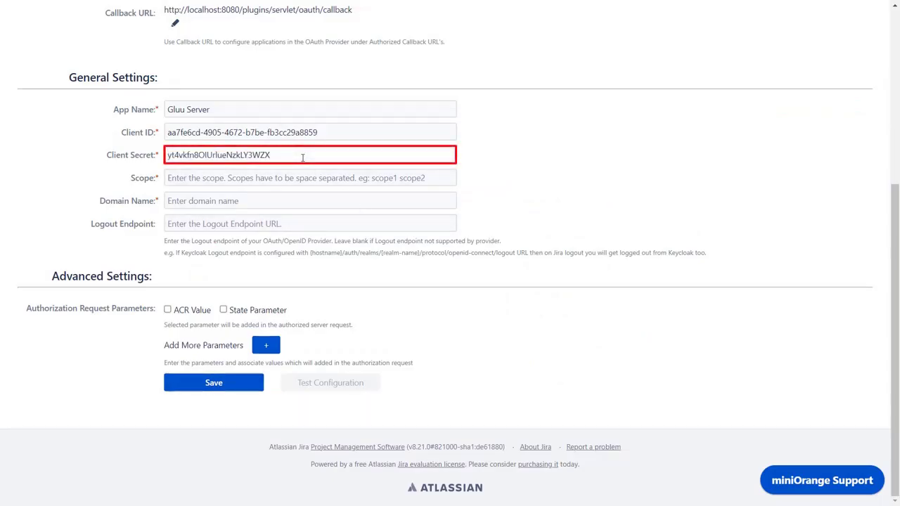
{"action": "left_click", "coordinate": [302, 177]}
{"action": "type", "text": "prof"}
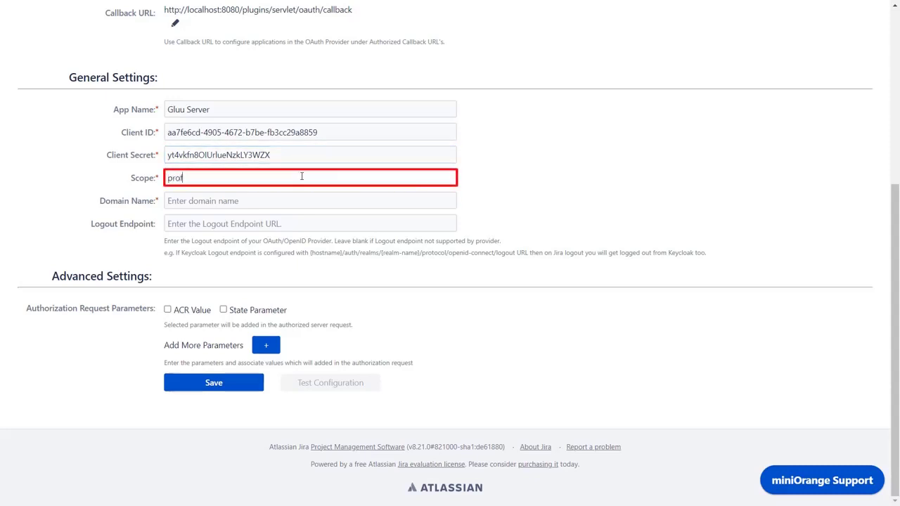
{"action": "type", "text": "ile email openid"}
{"action": "left_click", "coordinate": [291, 202]}
{"action": "type", "text": "http"}
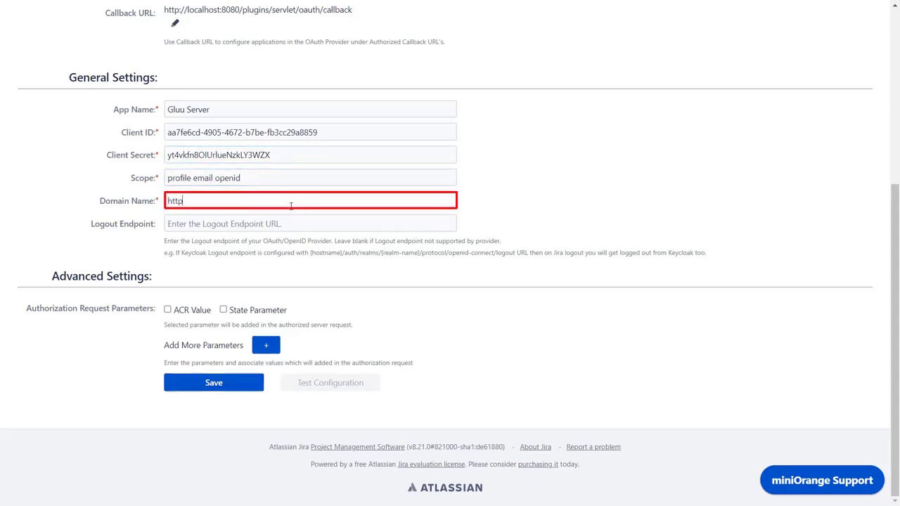
{"action": "type", "text": "s://test.gluu.org"}
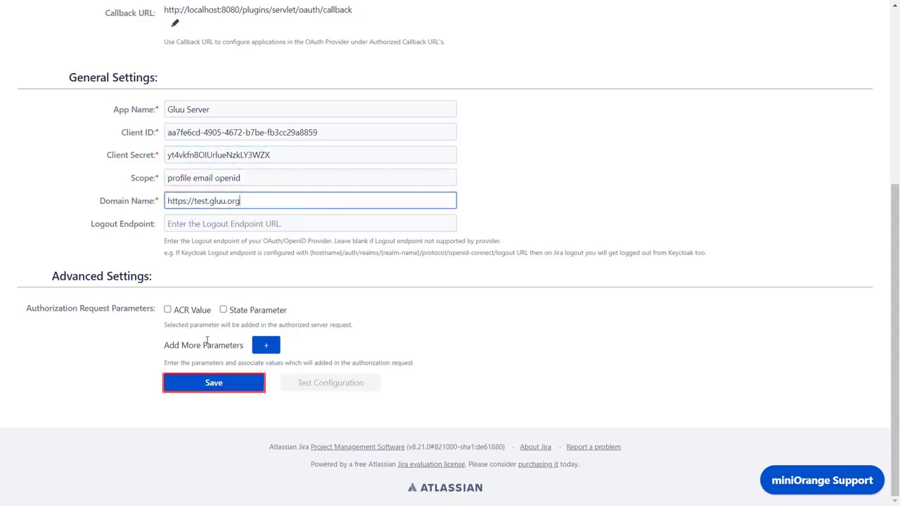
{"action": "left_click", "coordinate": [194, 382]}
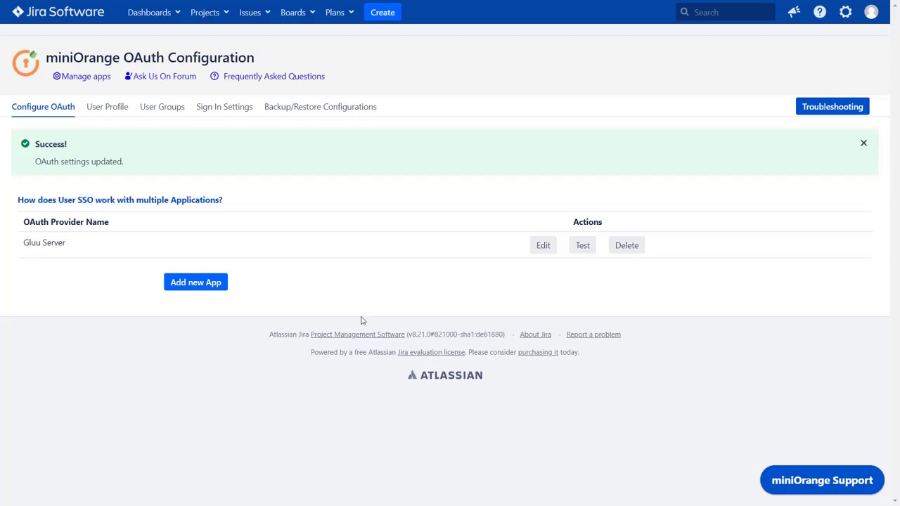
Step: Run the Gluu Server connection test and review the returned user attributes
{"action": "left_click", "coordinate": [579, 250]}
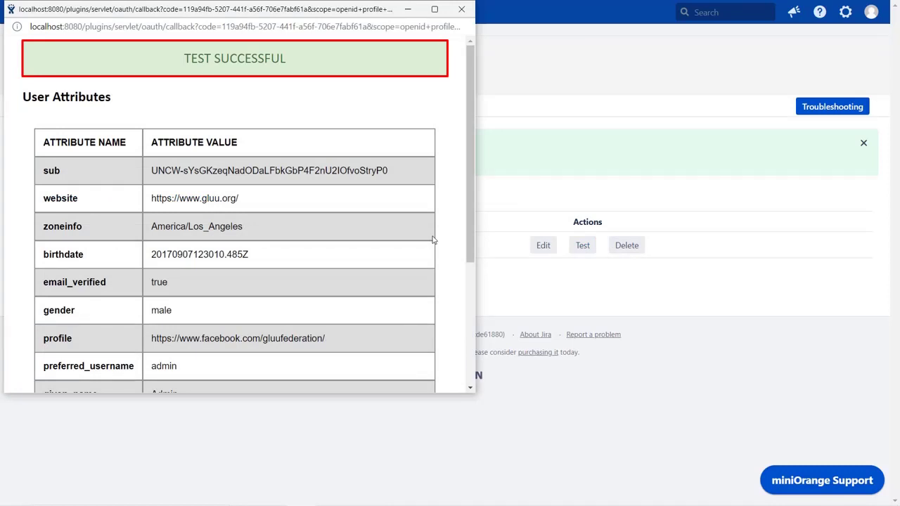
{"action": "scroll", "coordinate": [433, 240], "scroll_direction": "down", "scroll_amount": 3}
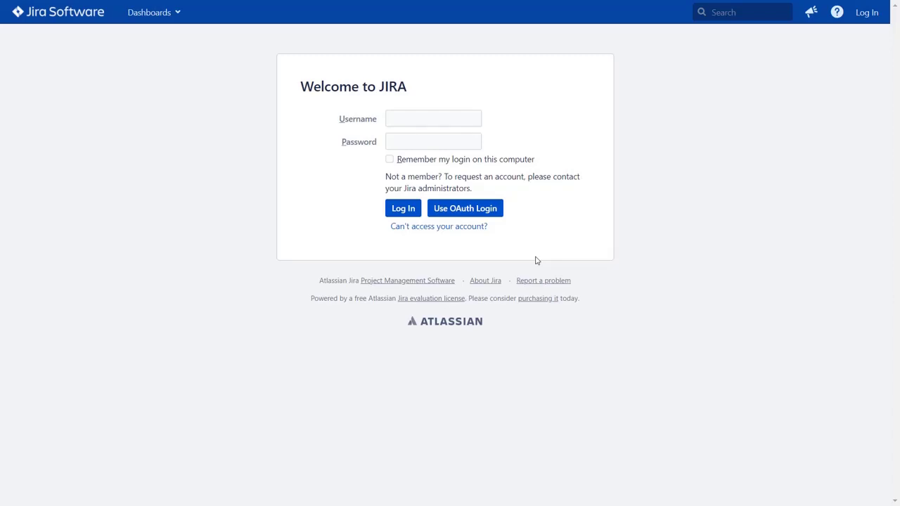
Step: Choose OAuth login and sign in with the Gluu admin username and password
{"action": "left_click", "coordinate": [489, 217]}
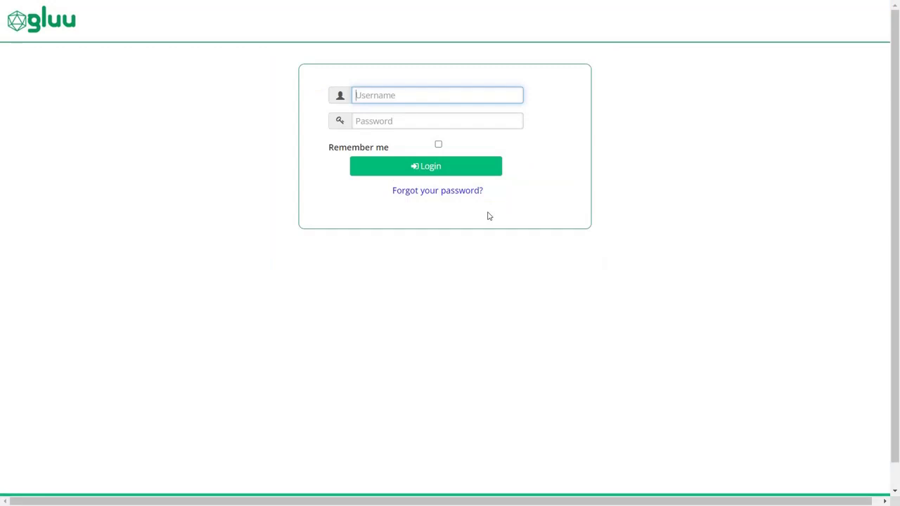
{"action": "type", "text": "admin"}
{"action": "left_click", "coordinate": [426, 121]}
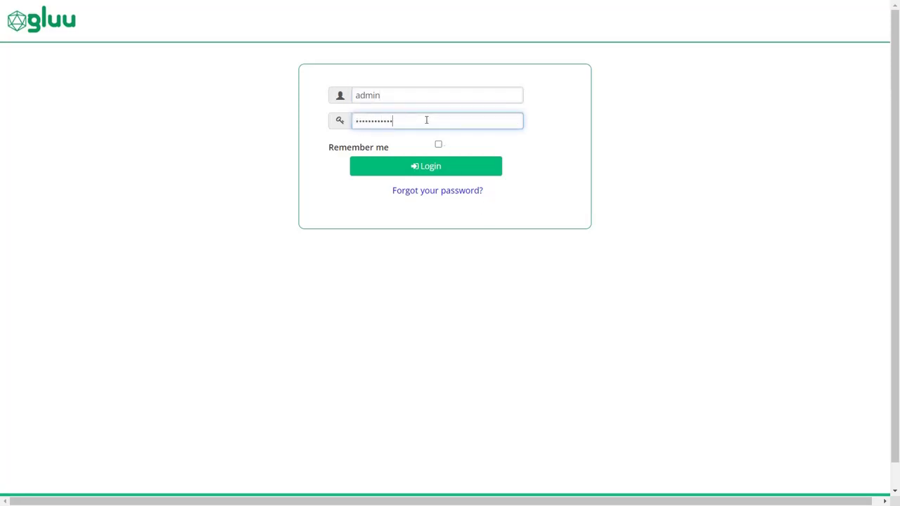
{"action": "left_click", "coordinate": [423, 171]}
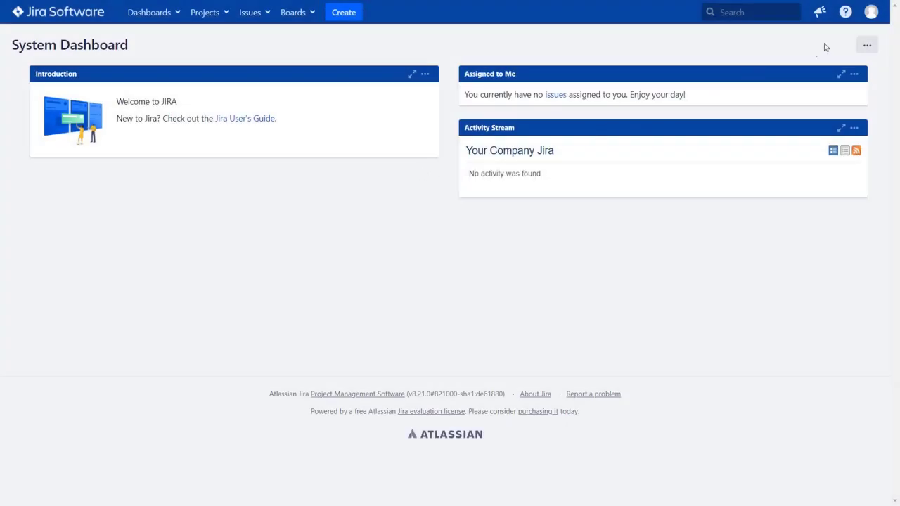
Step: Open the signed-in Gluu user's profile page from the top-right avatar menu
{"action": "left_click", "coordinate": [871, 12]}
{"action": "left_click", "coordinate": [866, 35]}
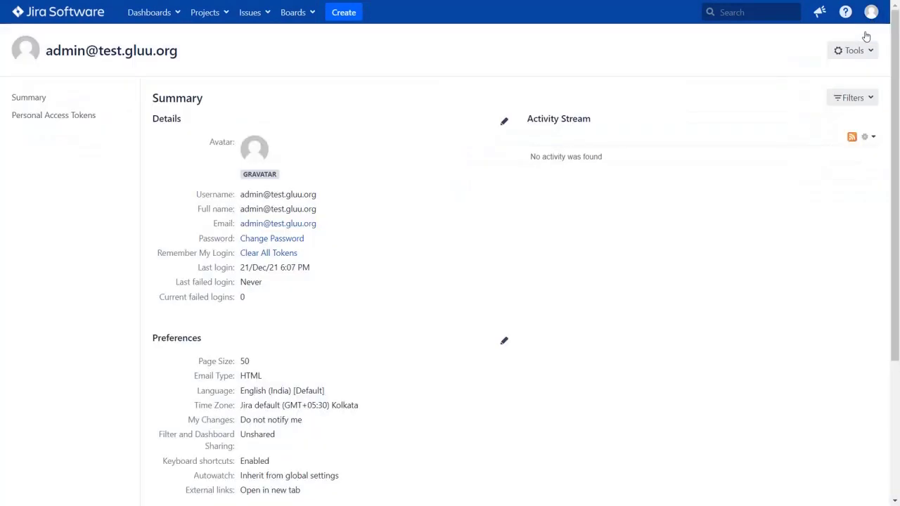